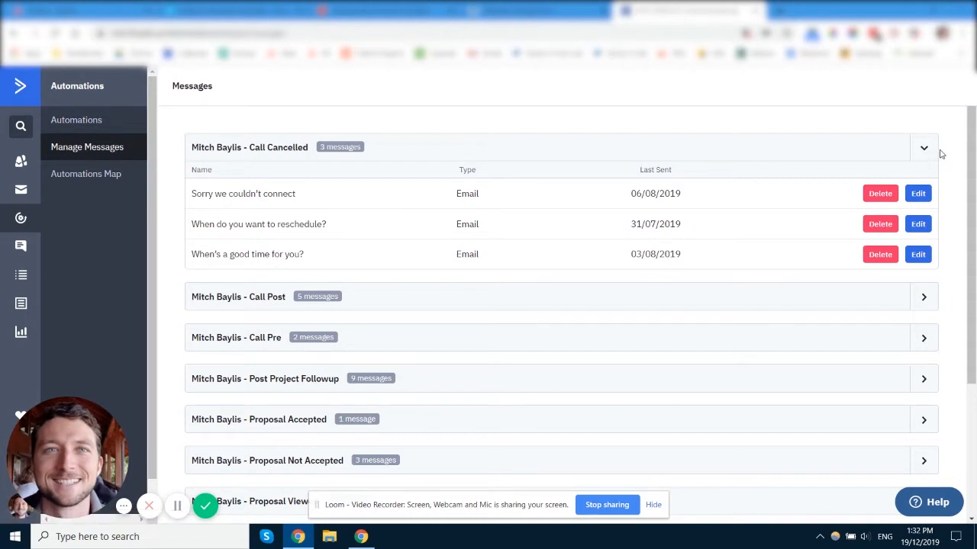
Collapse the Call Cancelled message group, look over the other automation groups, and expand Call Cancelled again
{"action": "left_click", "coordinate": [923, 148]}
{"action": "scroll", "coordinate": [891, 206], "scroll_direction": "down", "scroll_amount": 2}
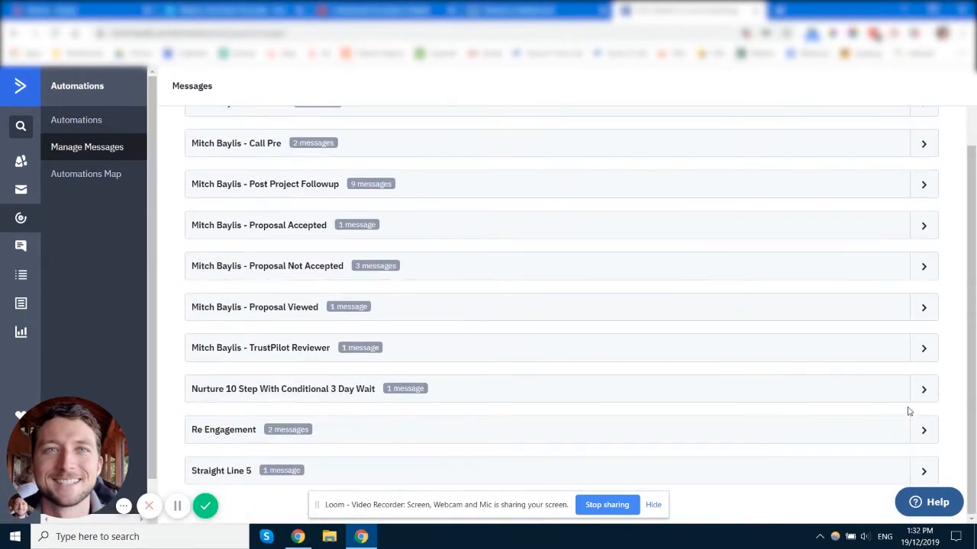
{"action": "scroll", "coordinate": [938, 191], "scroll_direction": "up", "scroll_amount": 2}
{"action": "left_click", "coordinate": [935, 152]}
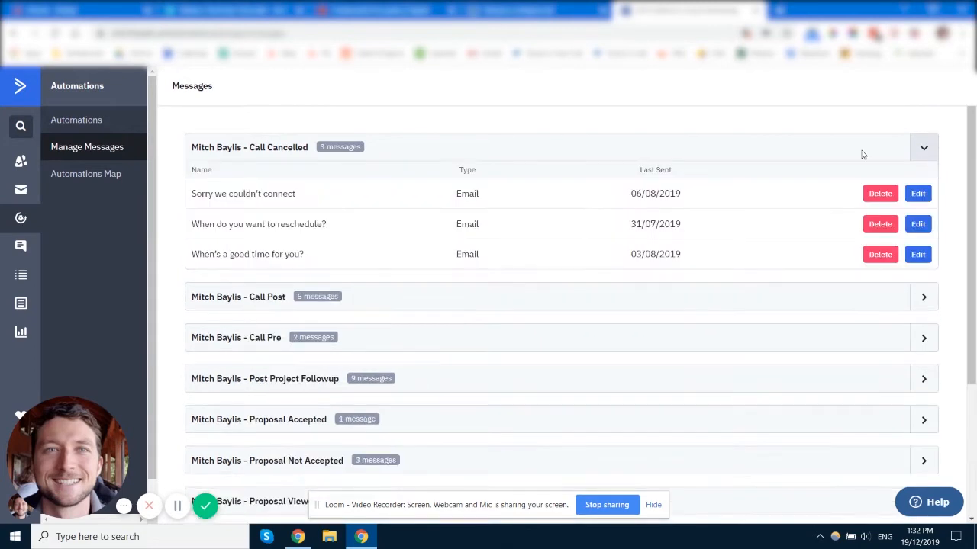
Review the message names in the Call Cancelled group and open the "Sorry we couldn't connect" email for editing
{"action": "left_click_drag", "start_coordinate": [191, 196], "coordinate": [303, 206]}
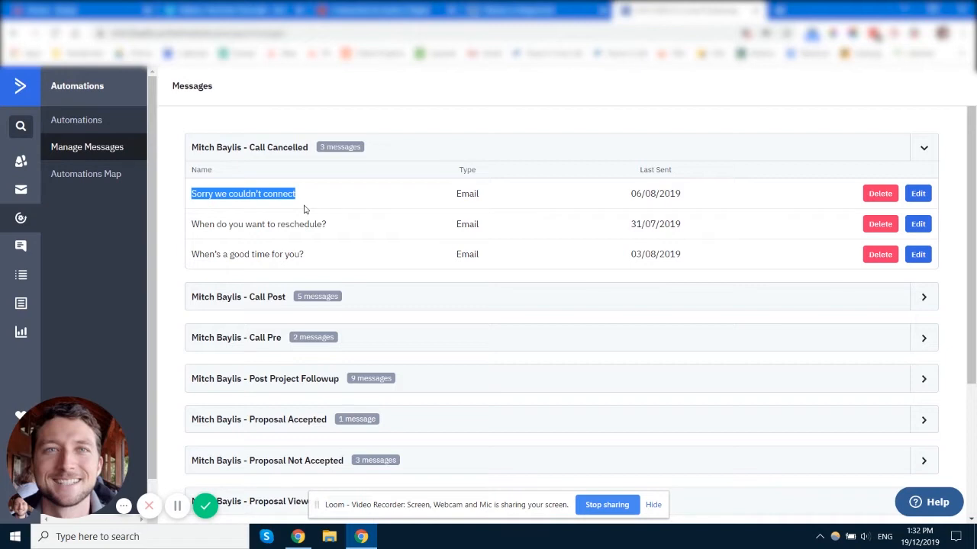
{"action": "left_click_drag", "start_coordinate": [324, 224], "coordinate": [190, 225]}
{"action": "left_click", "coordinate": [397, 226]}
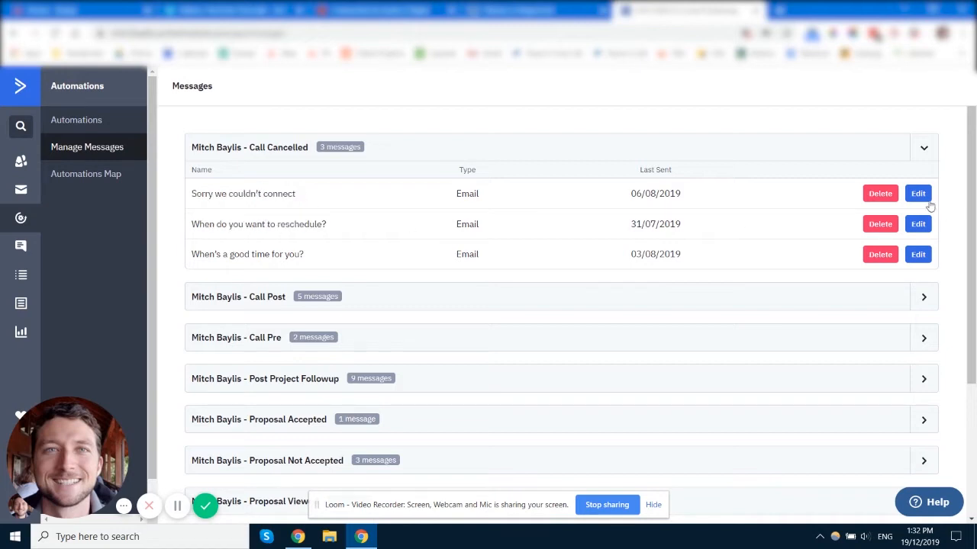
{"action": "left_click", "coordinate": [919, 196]}
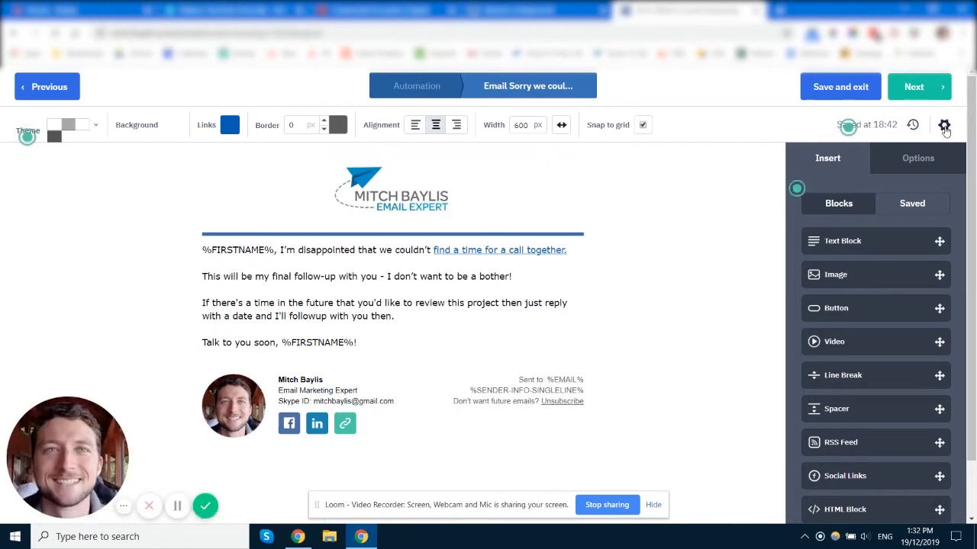
Open the email's settings and examine the personalization fields offered for the subject, without inserting any
{"action": "left_click", "coordinate": [944, 126]}
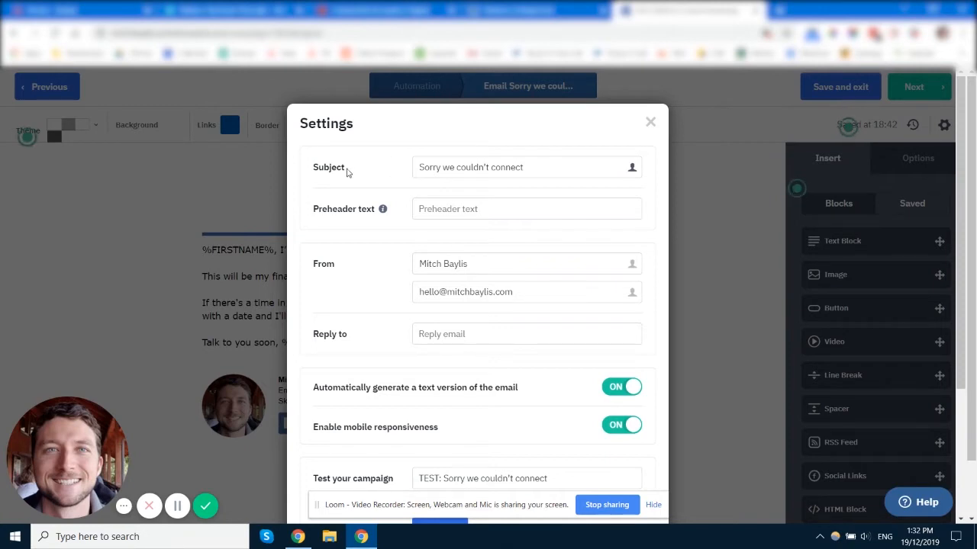
{"action": "left_click", "coordinate": [537, 168]}
{"action": "left_click", "coordinate": [632, 169]}
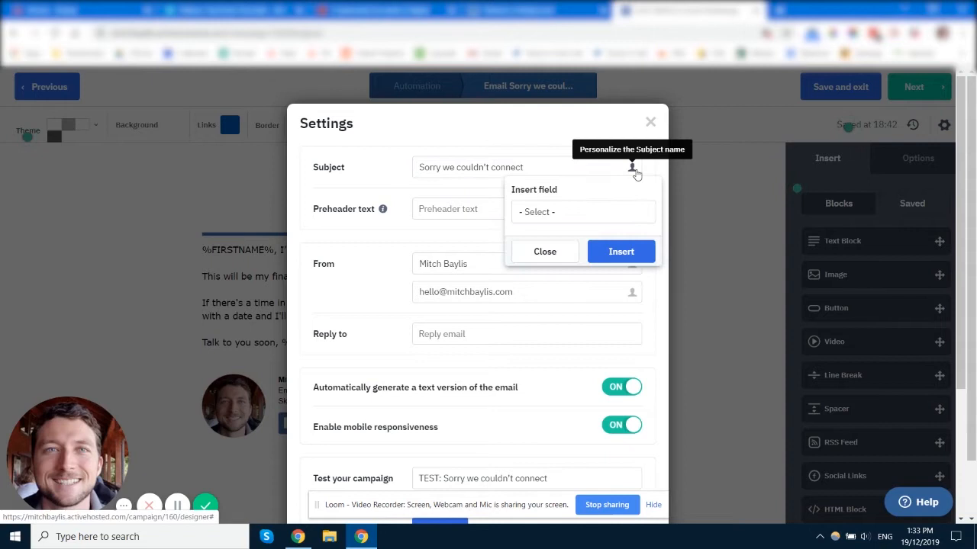
{"action": "left_click", "coordinate": [594, 211]}
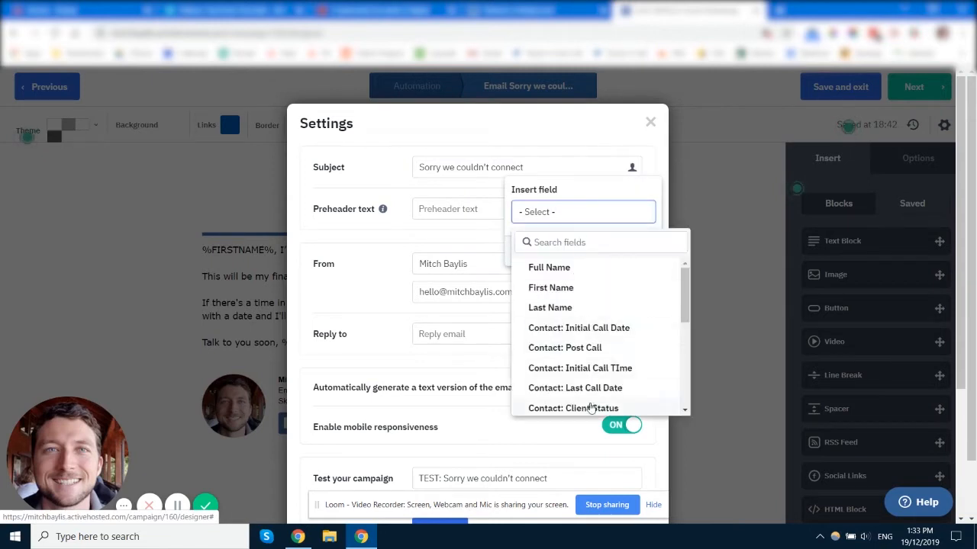
{"action": "left_click", "coordinate": [396, 166]}
{"action": "left_click", "coordinate": [550, 251]}
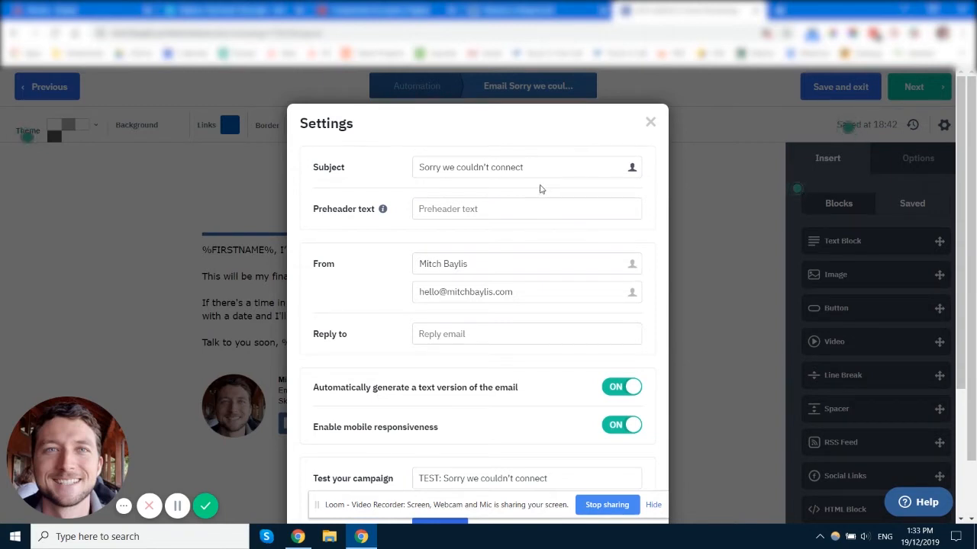
Examine the preheader, sender, reply-to, test and preview options in the email's settings
{"action": "left_click", "coordinate": [449, 210]}
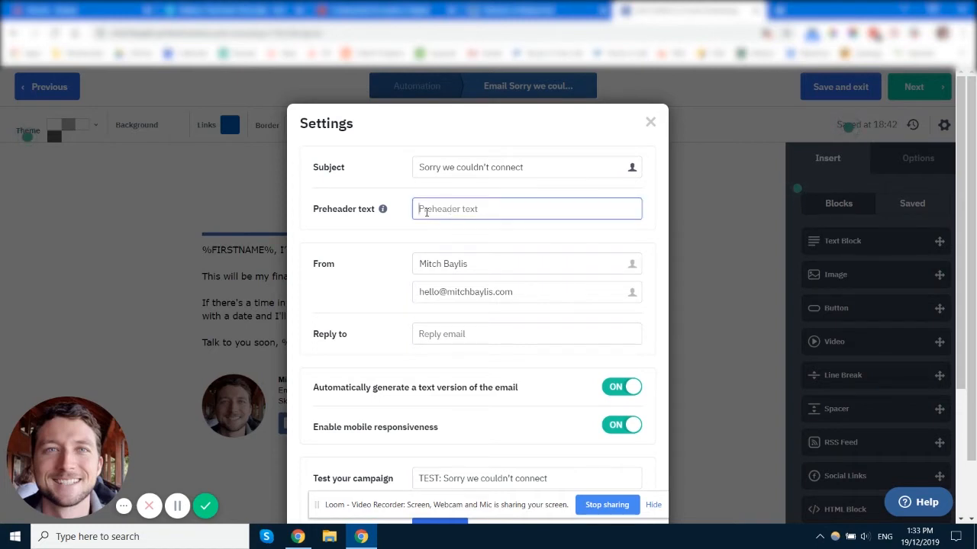
{"action": "left_click", "coordinate": [534, 291]}
{"action": "scroll", "coordinate": [395, 294], "scroll_direction": "down", "scroll_amount": 2}
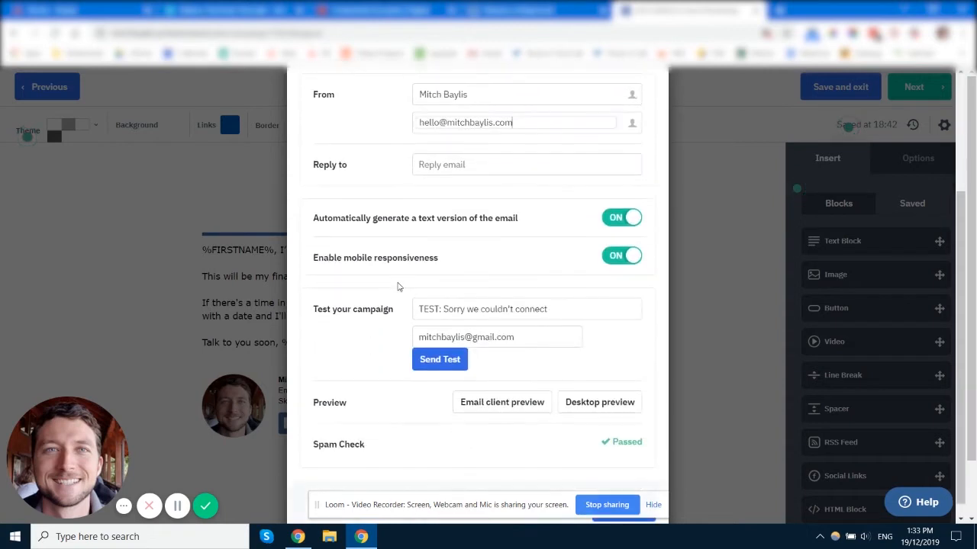
{"action": "left_click", "coordinate": [519, 165]}
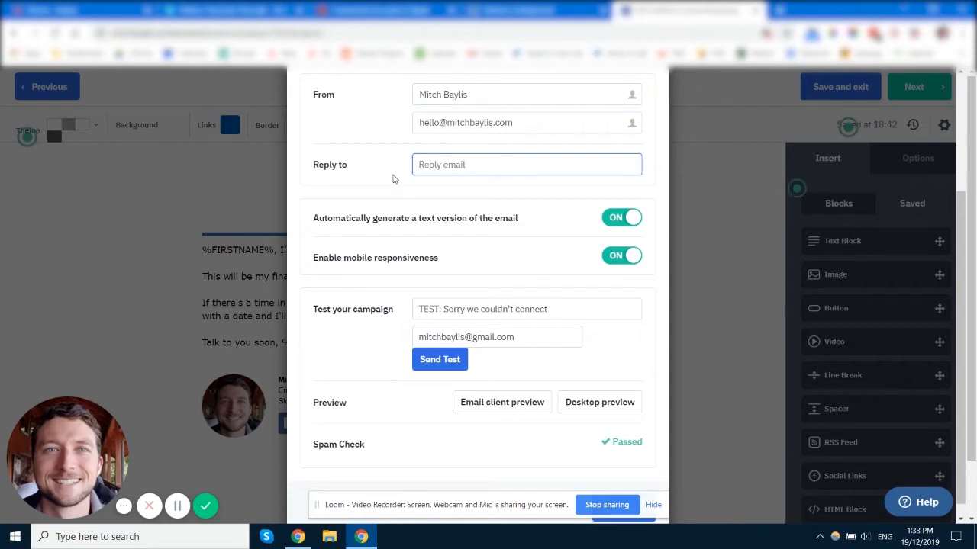
{"action": "scroll", "coordinate": [403, 229], "scroll_direction": "down", "scroll_amount": 1}
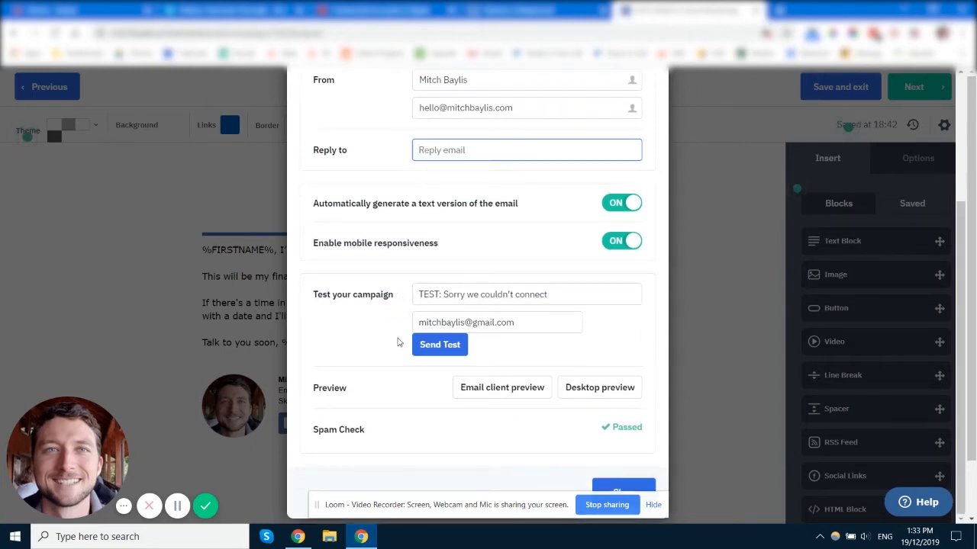
{"action": "scroll", "coordinate": [402, 366], "scroll_direction": "up", "scroll_amount": 3}
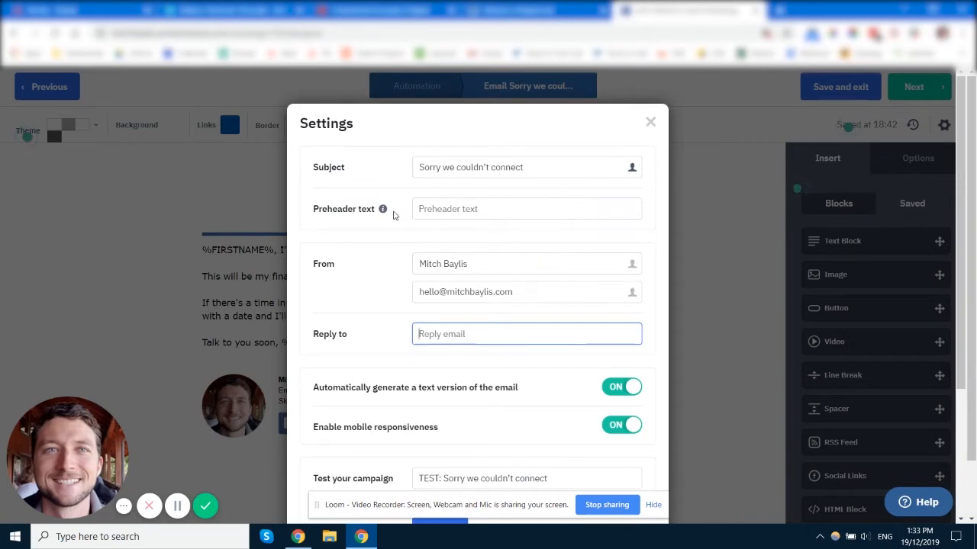
Read the explanation of the preheader text field, then close the email's settings
{"action": "mouse_move", "coordinate": [385, 214]}
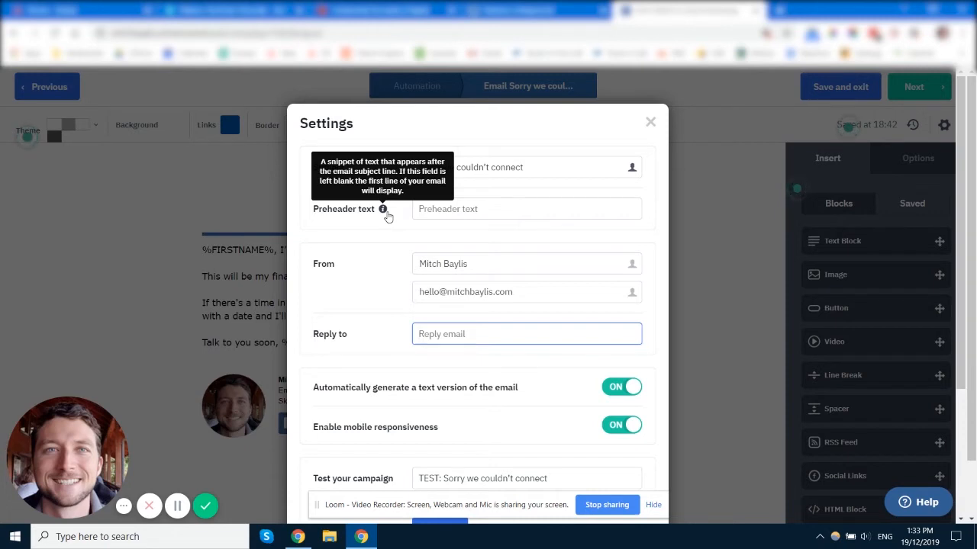
{"action": "left_click", "coordinate": [507, 211]}
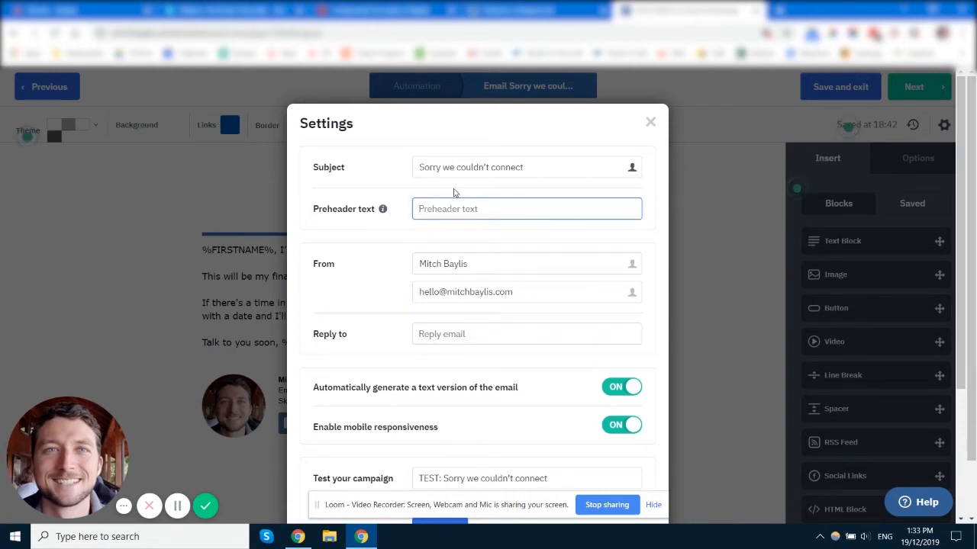
{"action": "left_click", "coordinate": [649, 123]}
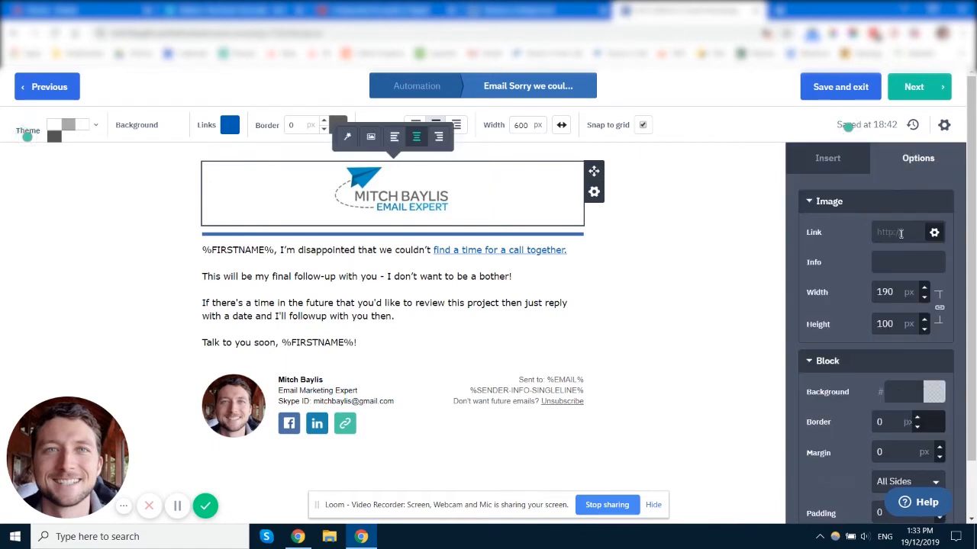
Examine the logo's image options and highlight the opening sentence of the email body
{"action": "left_click", "coordinate": [885, 262]}
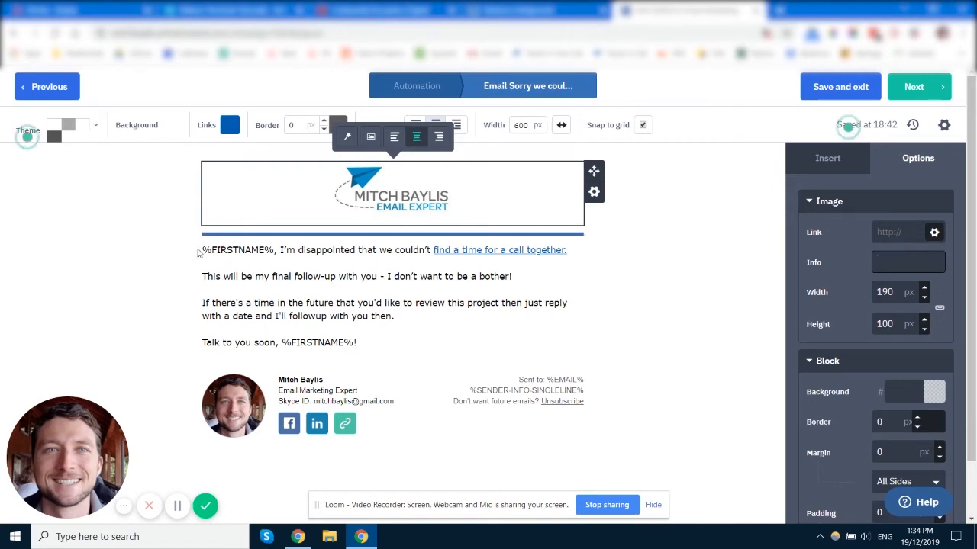
{"action": "left_click_drag", "start_coordinate": [203, 251], "coordinate": [412, 264]}
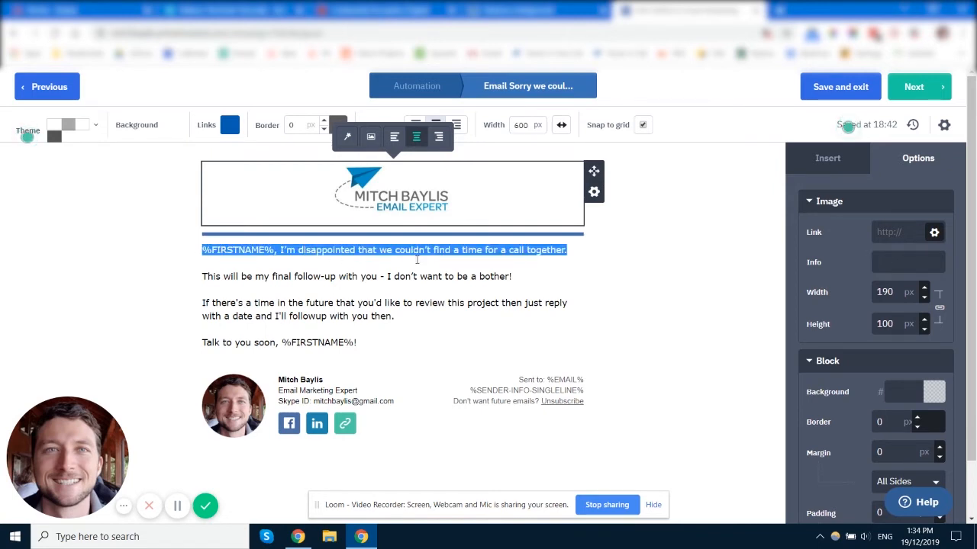
{"action": "left_click", "coordinate": [645, 283]}
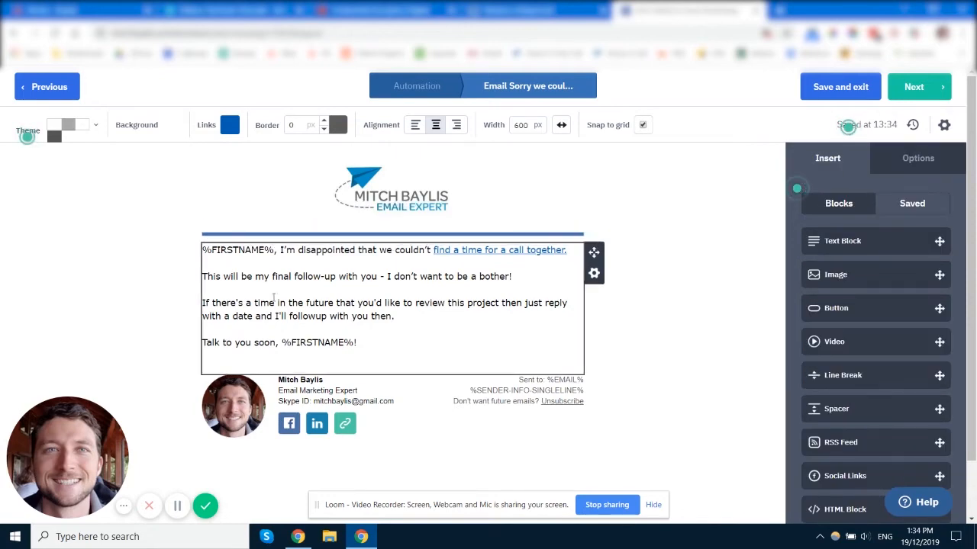
Reopen the email's settings and examine the preheader field and the wording of the subject line
{"action": "left_click", "coordinate": [944, 124]}
{"action": "left_click", "coordinate": [473, 205]}
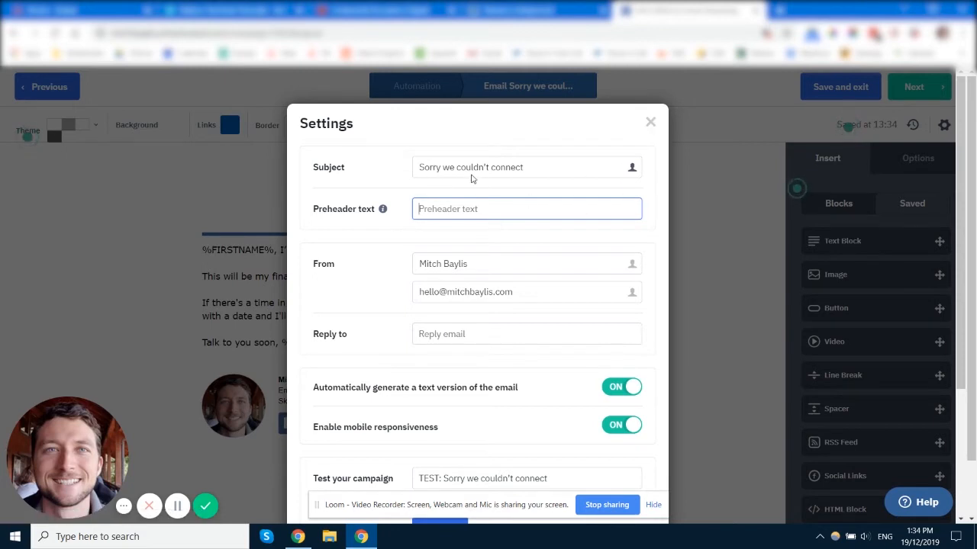
{"action": "left_click", "coordinate": [553, 167]}
{"action": "left_click_drag", "start_coordinate": [421, 165], "coordinate": [617, 165]}
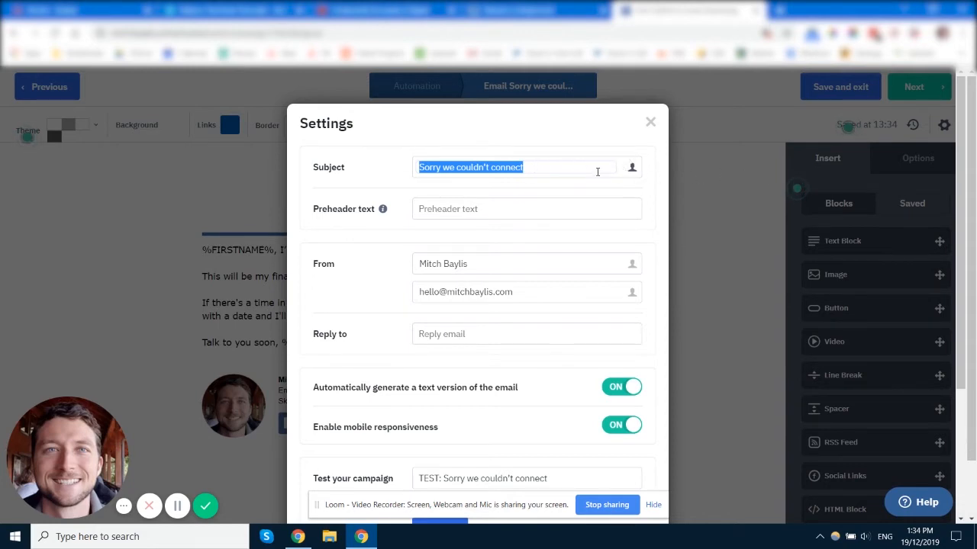
{"action": "left_click", "coordinate": [544, 172]}
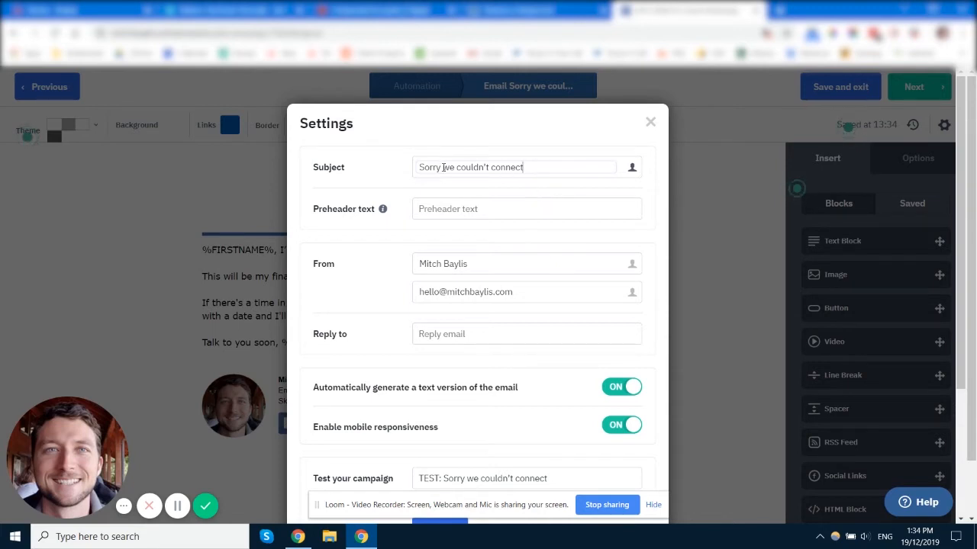
{"action": "left_click_drag", "start_coordinate": [420, 167], "coordinate": [537, 167]}
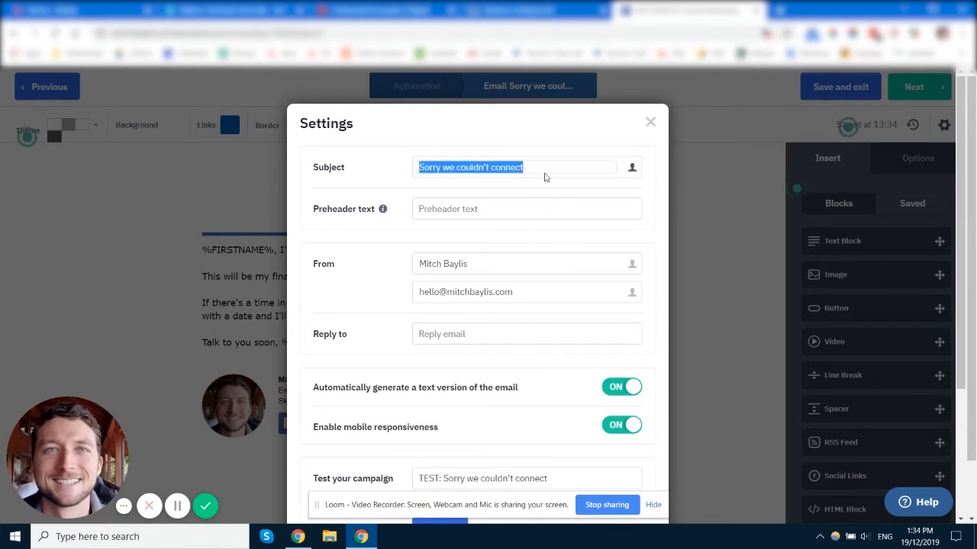
{"action": "left_click", "coordinate": [549, 167]}
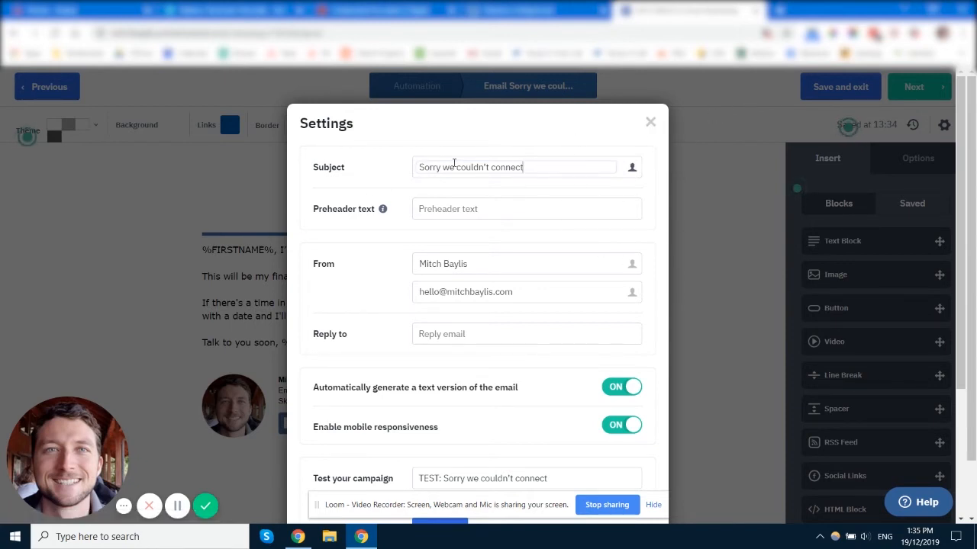
{"action": "left_click_drag", "start_coordinate": [449, 167], "coordinate": [442, 168]}
{"action": "left_click", "coordinate": [556, 170]}
{"action": "left_click_drag", "start_coordinate": [541, 176], "coordinate": [424, 163]}
{"action": "left_click", "coordinate": [556, 165]}
Browse the list of contact fields available for personalizing the subject line and dismiss it without inserting one
{"action": "left_click", "coordinate": [632, 168]}
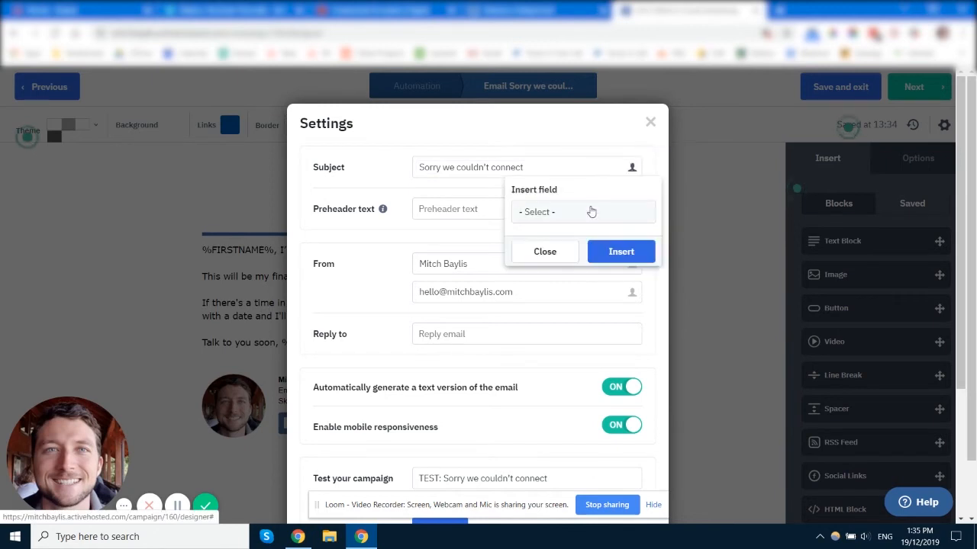
{"action": "left_click", "coordinate": [590, 212]}
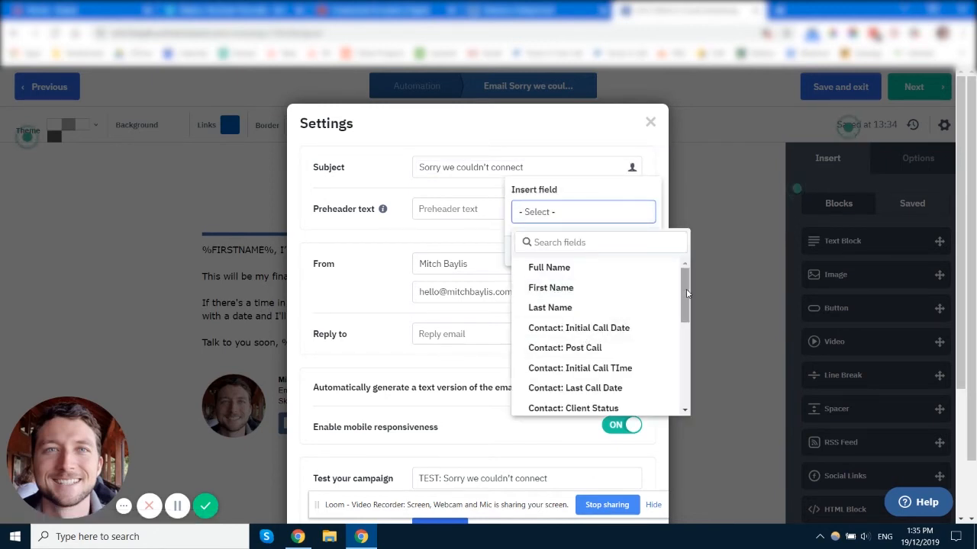
{"action": "left_click_drag", "start_coordinate": [687, 294], "coordinate": [685, 263]}
{"action": "left_click", "coordinate": [589, 143]}
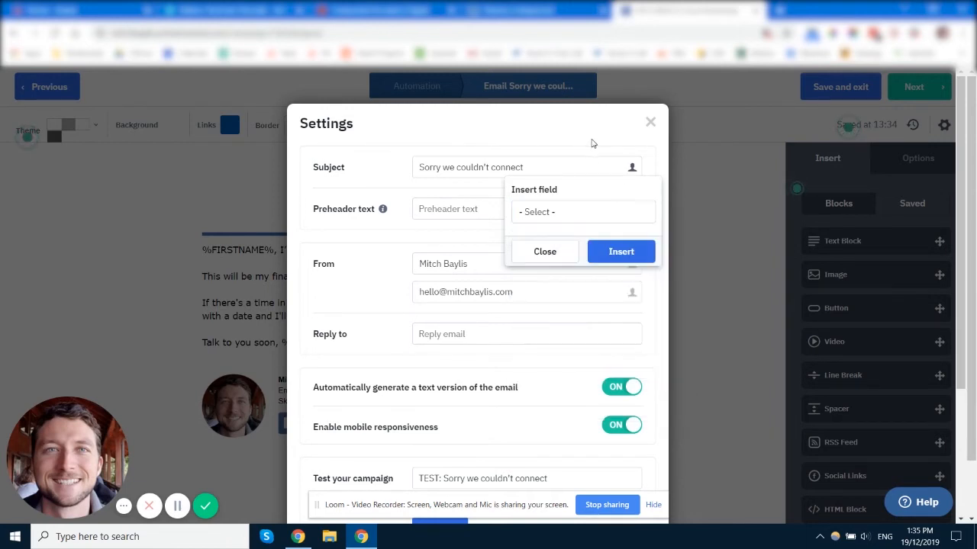
{"action": "left_click", "coordinate": [557, 252]}
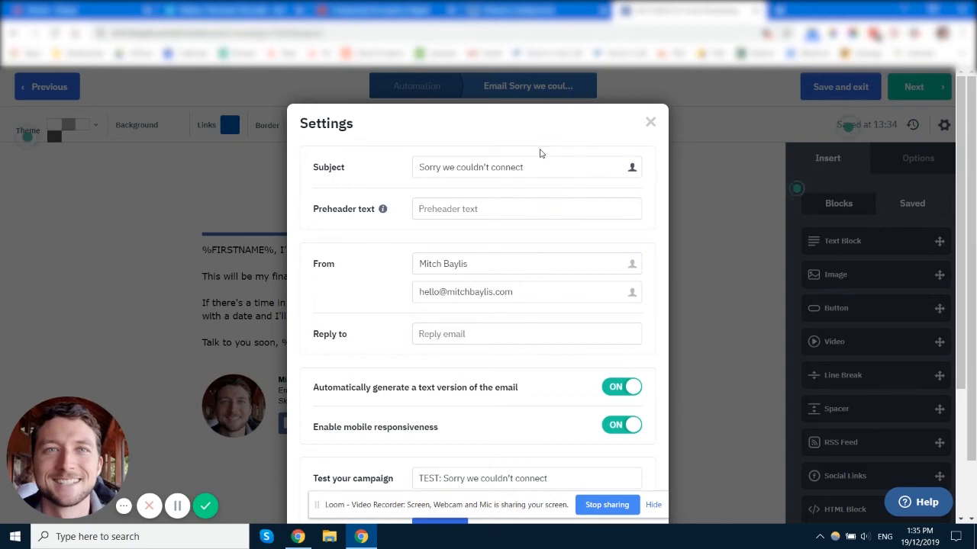
Close the settings, then save and exit the "Sorry we couldn't connect" email
{"action": "left_click", "coordinate": [650, 124]}
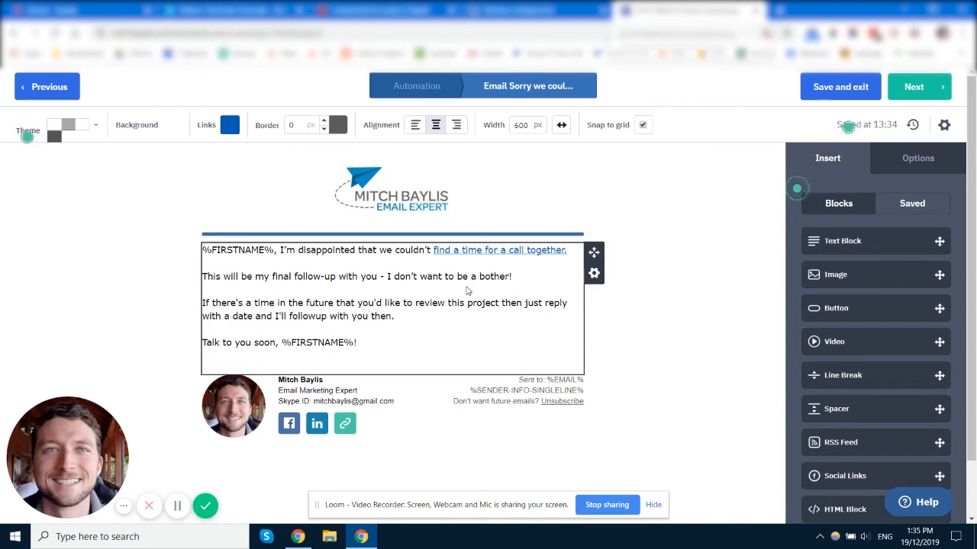
{"action": "left_click", "coordinate": [366, 437]}
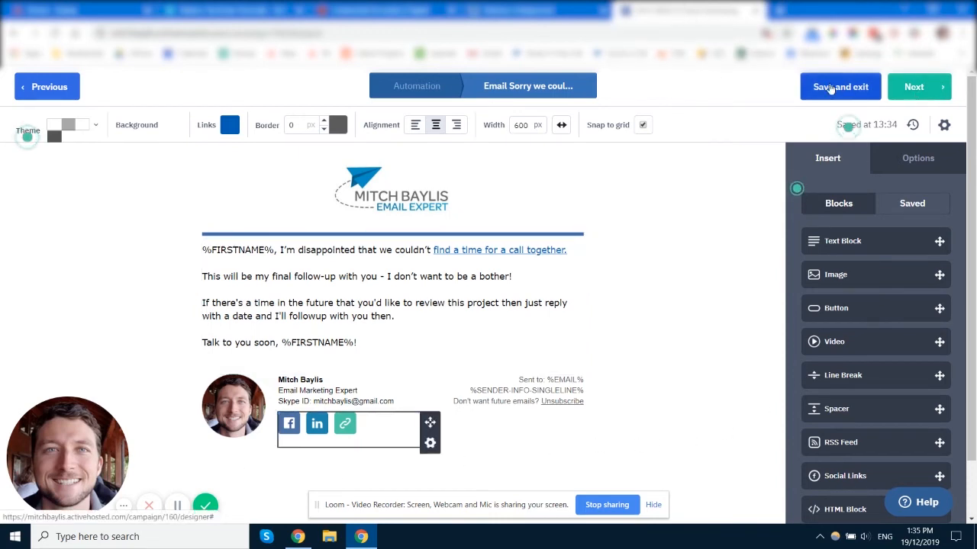
{"action": "left_click", "coordinate": [820, 93]}
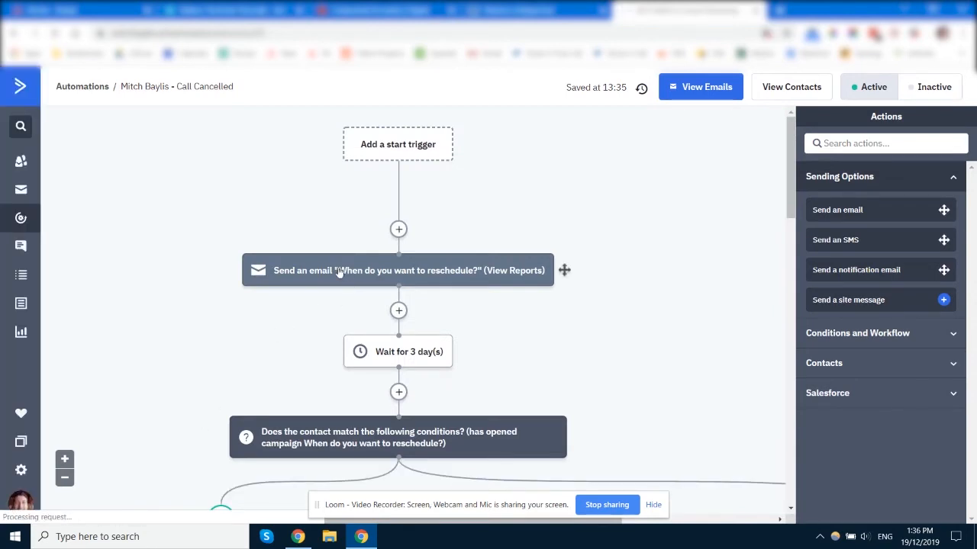
Open the "When do you want to reschedule?" email from the Call Cancelled automation for editing and go to its campaign summary
{"action": "mouse_move", "coordinate": [474, 276]}
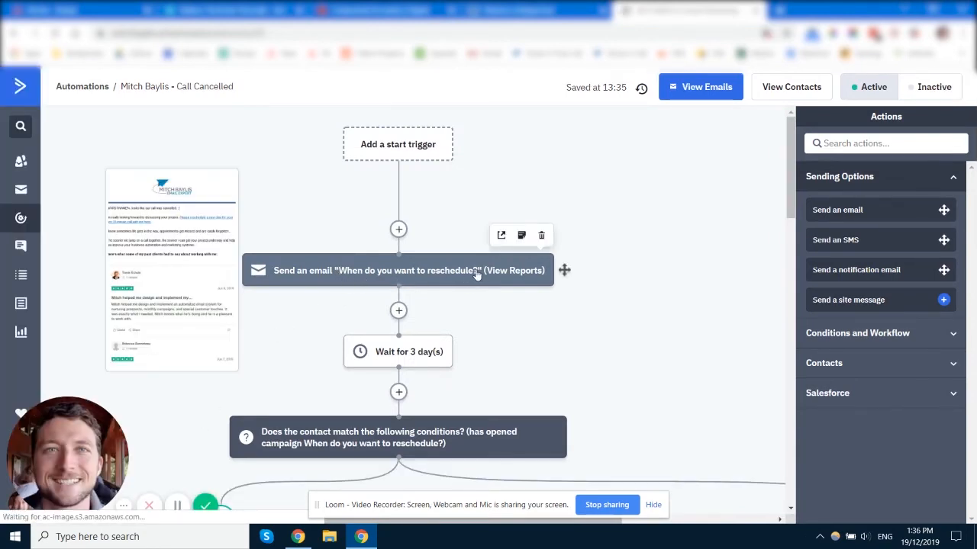
{"action": "left_click", "coordinate": [406, 274]}
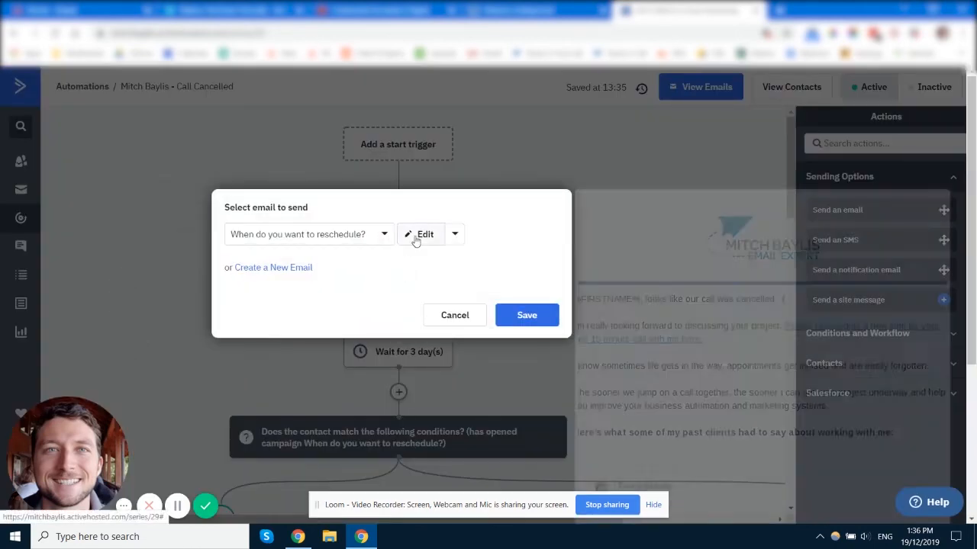
{"action": "left_click", "coordinate": [416, 238]}
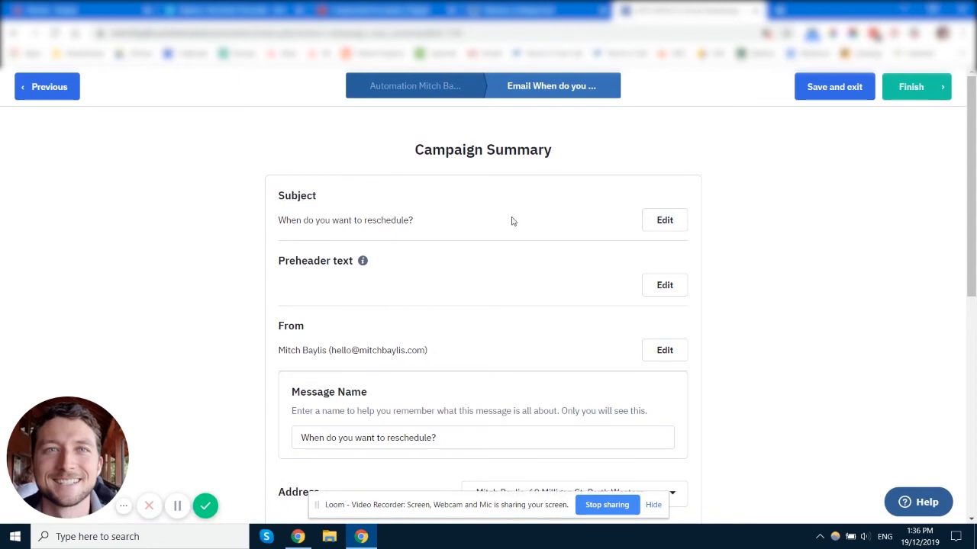
Examine the internal message name in the email's campaign summary, leaving the text as it is
{"action": "scroll", "coordinate": [512, 221], "scroll_direction": "down", "scroll_amount": 3}
{"action": "left_click_drag", "start_coordinate": [468, 218], "coordinate": [288, 223]}
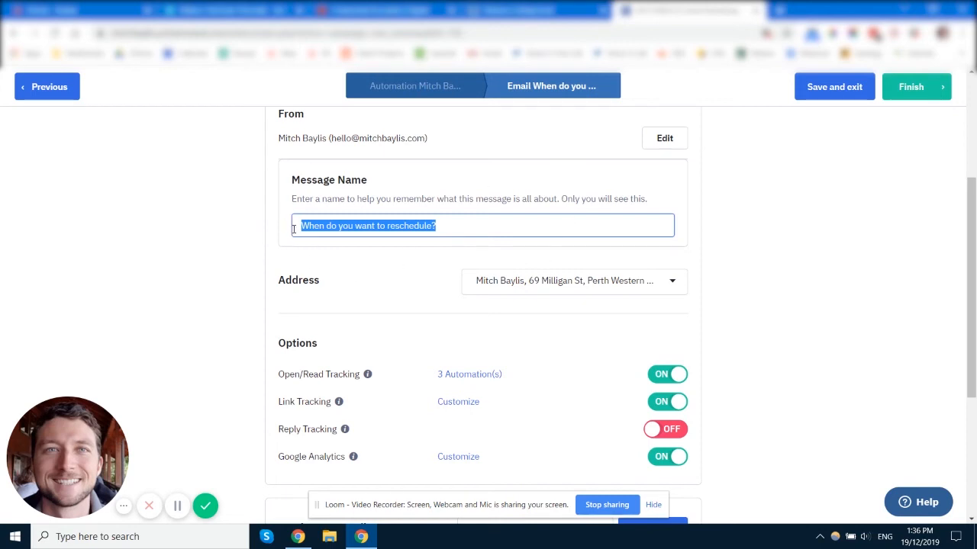
{"action": "left_click", "coordinate": [293, 229]}
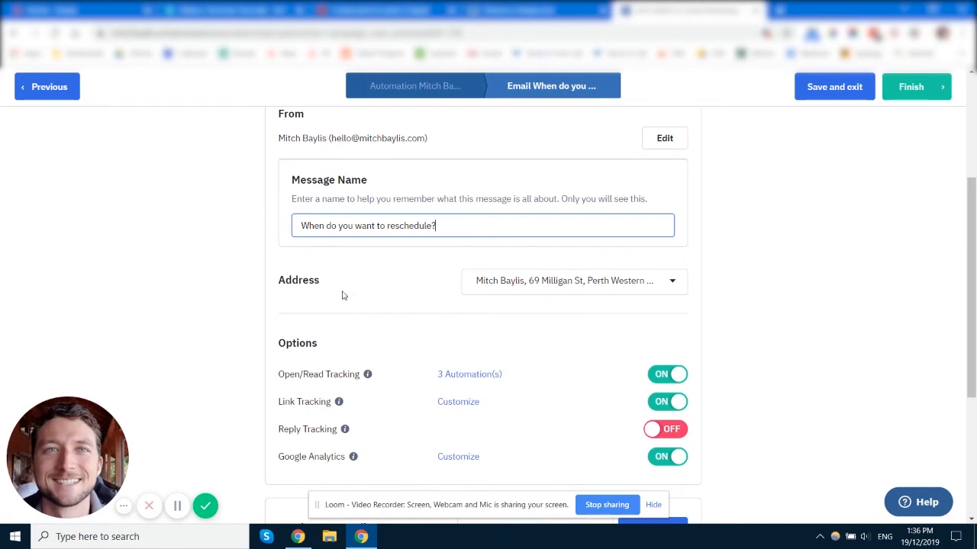
Review the address and tracking options, then inspect the link tracking customization and close it without making changes
{"action": "scroll", "coordinate": [377, 272], "scroll_direction": "down", "scroll_amount": 2}
{"action": "scroll", "coordinate": [420, 305], "scroll_direction": "up", "scroll_amount": 2}
{"action": "scroll", "coordinate": [420, 344], "scroll_direction": "down", "scroll_amount": 1}
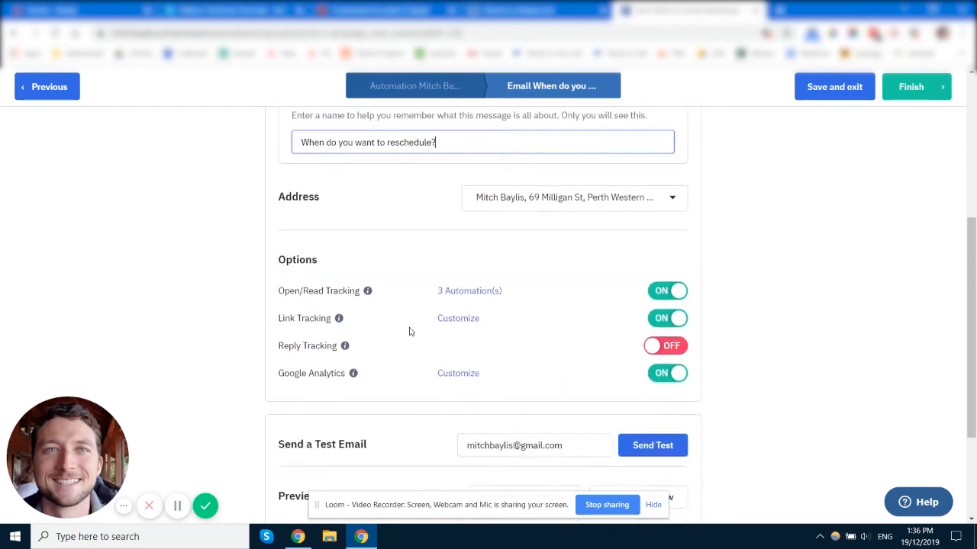
{"action": "left_click", "coordinate": [457, 318]}
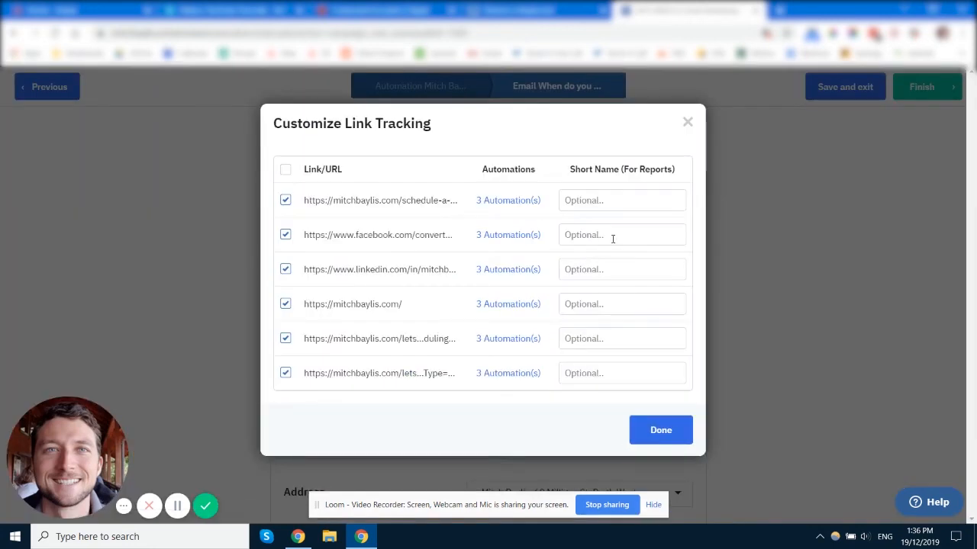
{"action": "left_click", "coordinate": [687, 122]}
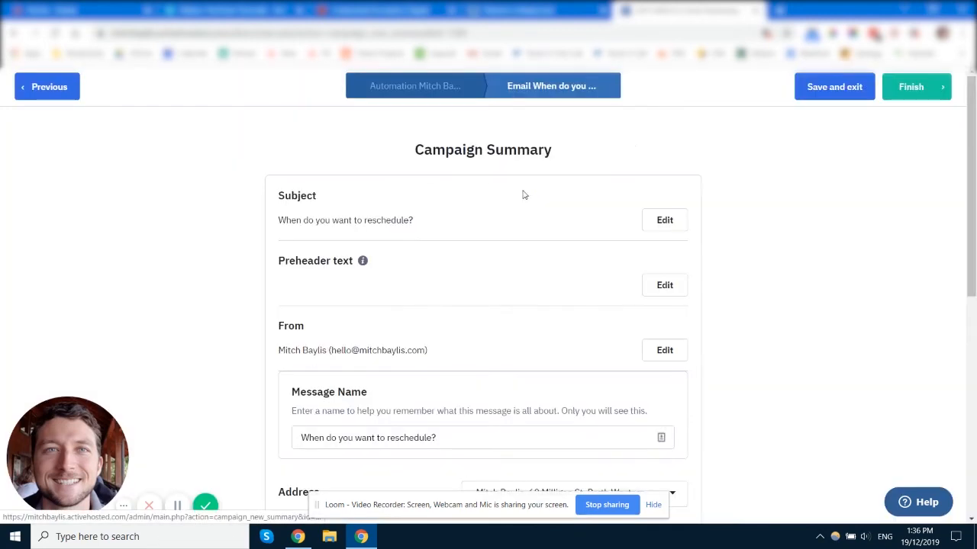
Inspect the Google Analytics campaign name setting for the email and close it without making changes
{"action": "scroll", "coordinate": [384, 346], "scroll_direction": "down", "scroll_amount": 3}
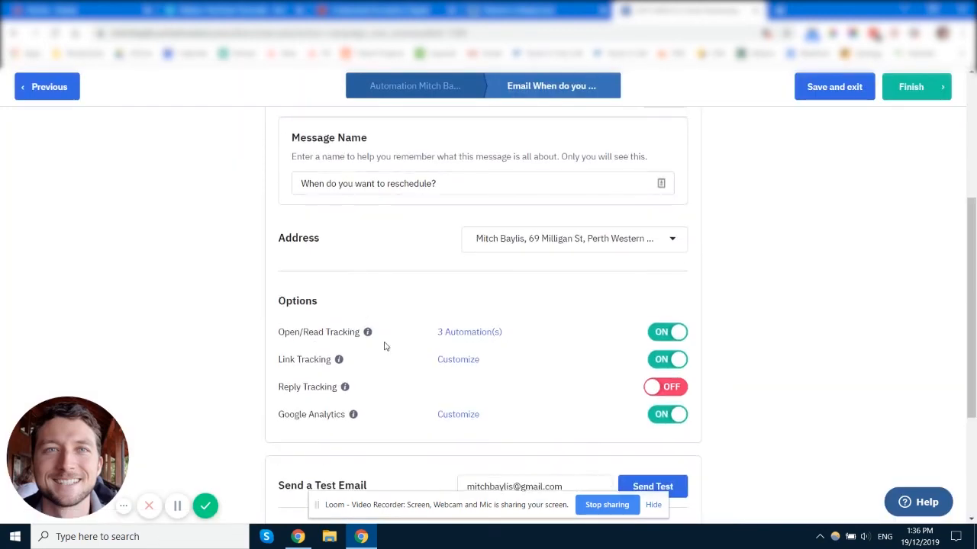
{"action": "left_click", "coordinate": [461, 419]}
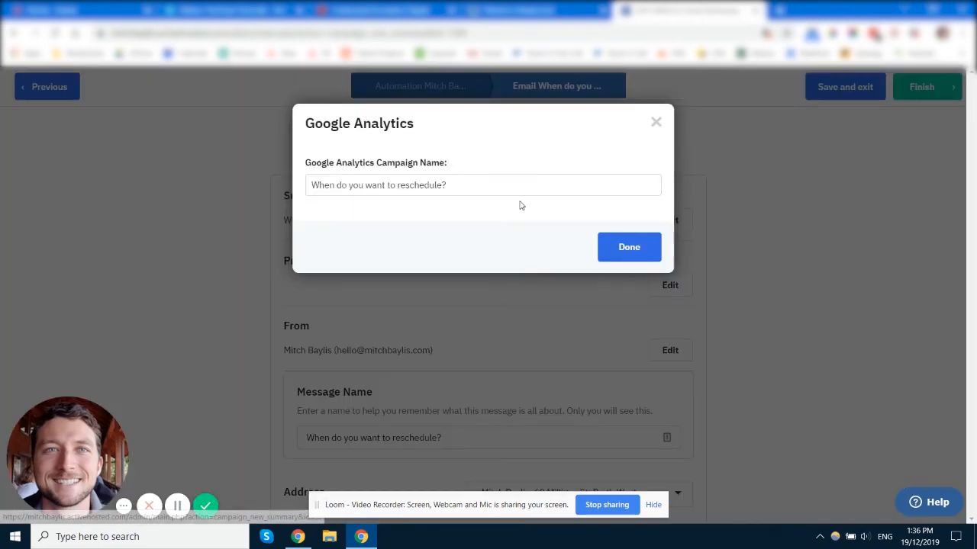
{"action": "left_click", "coordinate": [654, 124]}
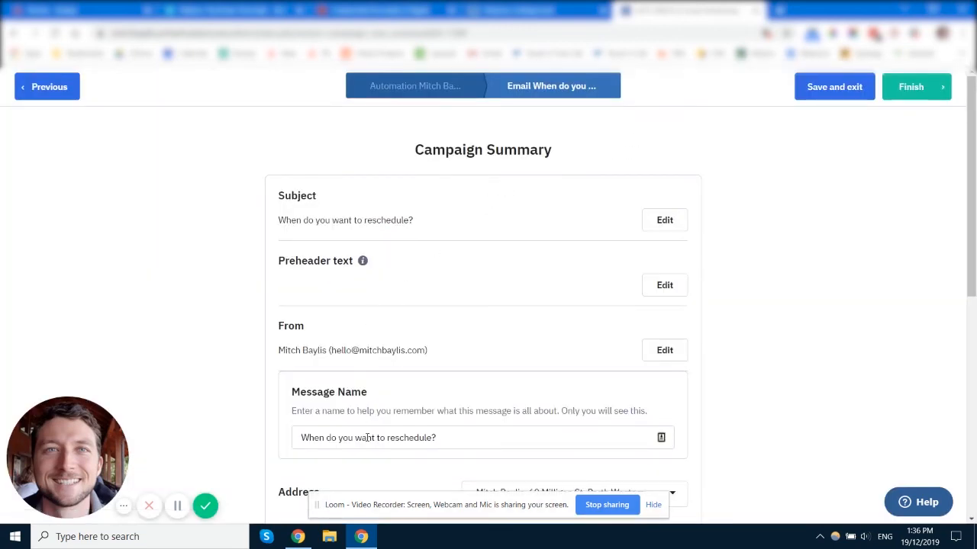
Review the message name and remaining campaign summary settings once more, then save and exit the "When do you want to reschedule?" email
{"action": "left_click", "coordinate": [463, 438]}
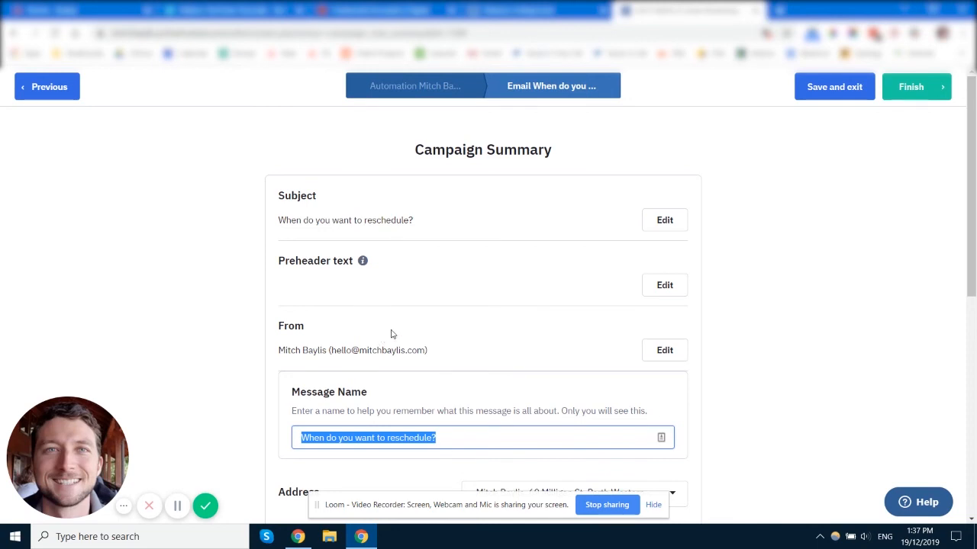
{"action": "scroll", "coordinate": [462, 344], "scroll_direction": "down", "scroll_amount": 2}
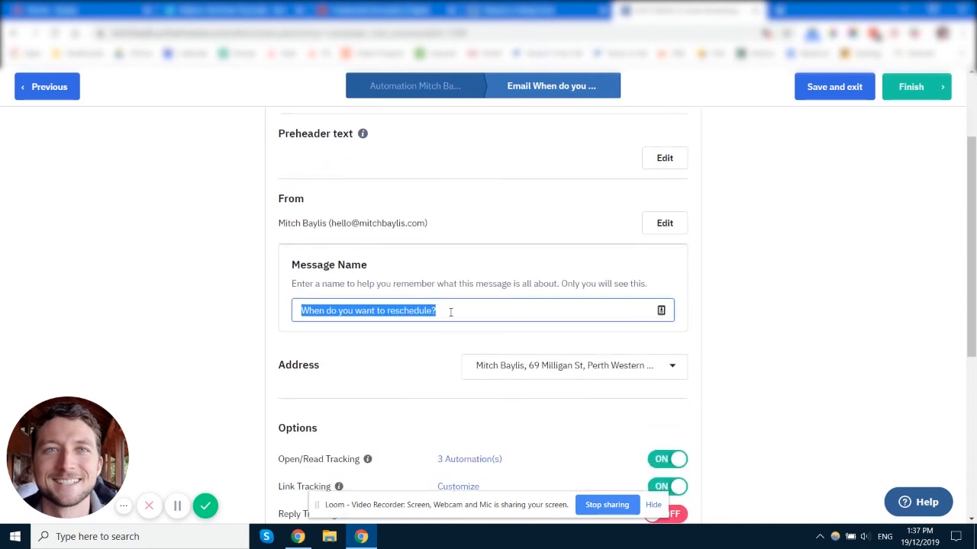
{"action": "left_click", "coordinate": [450, 312]}
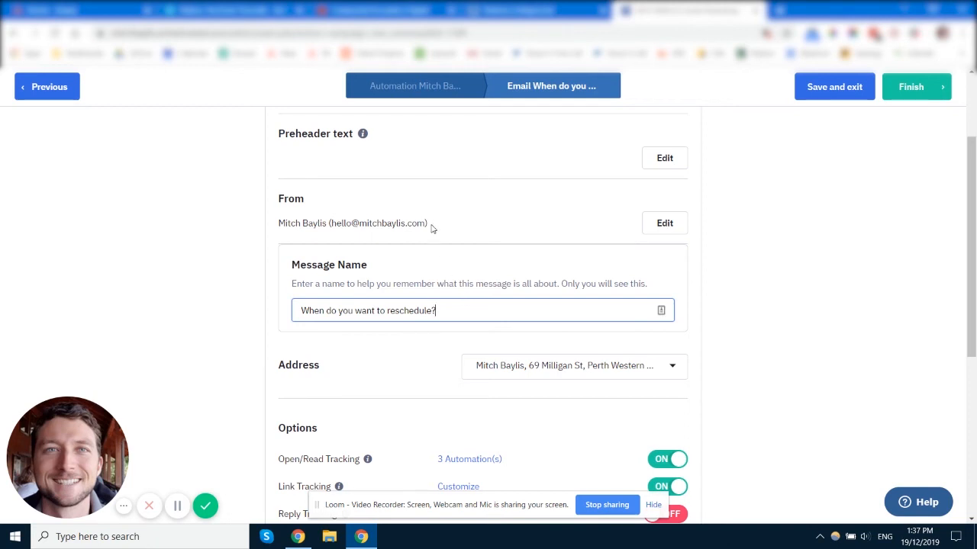
{"action": "scroll", "coordinate": [421, 471], "scroll_direction": "down", "scroll_amount": 1}
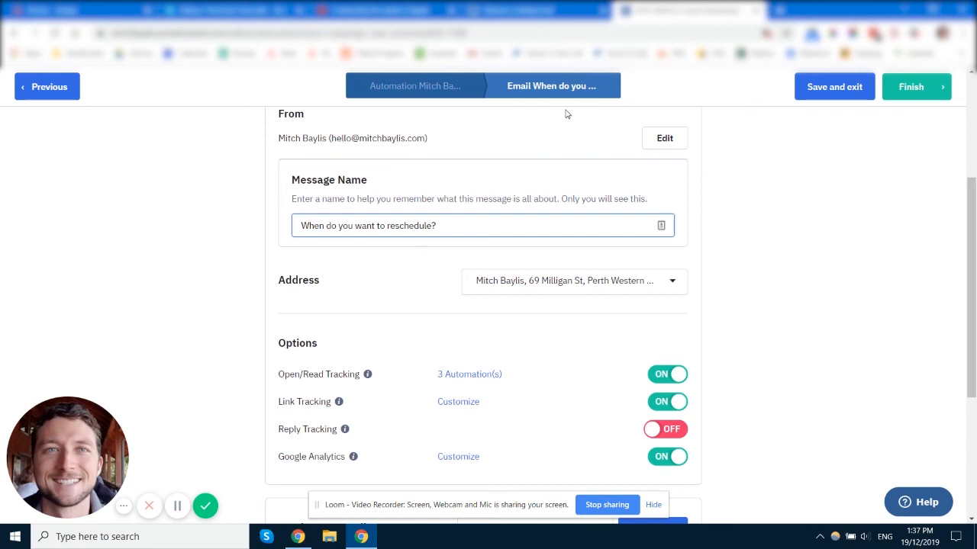
{"action": "left_click", "coordinate": [837, 91]}
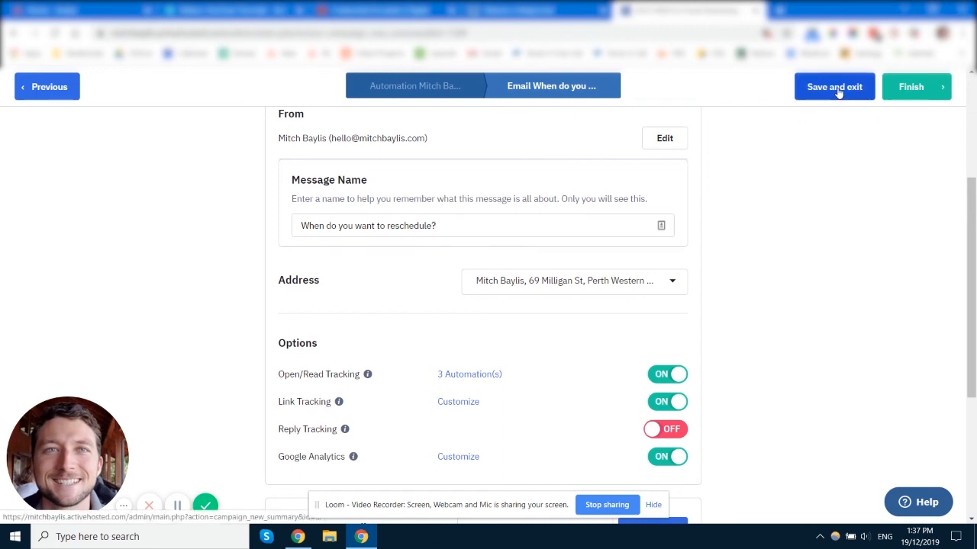